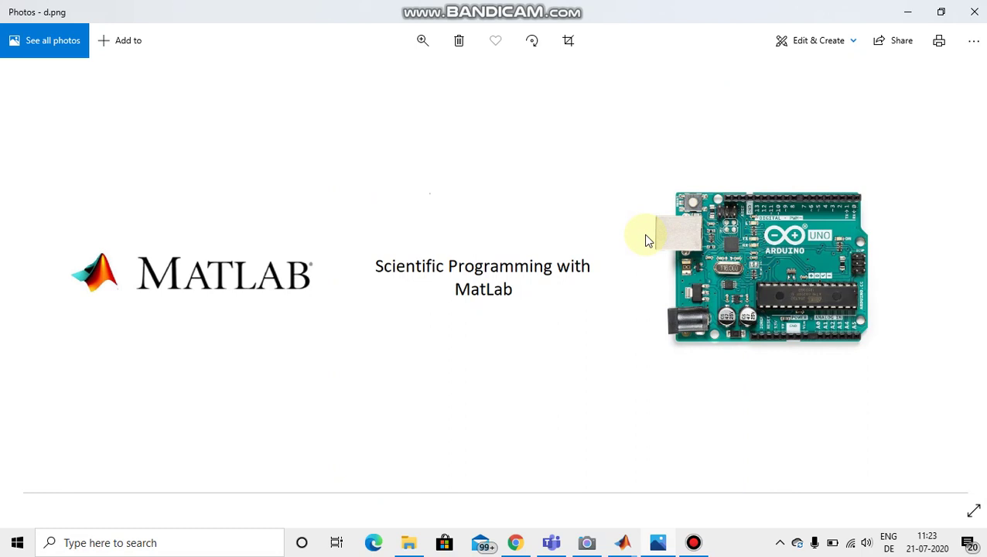
Switch from the Photos title slide to the MATLAB R2018a window showing Servo_Motor.m.
left_click(623, 542)
left_click(580, 478)
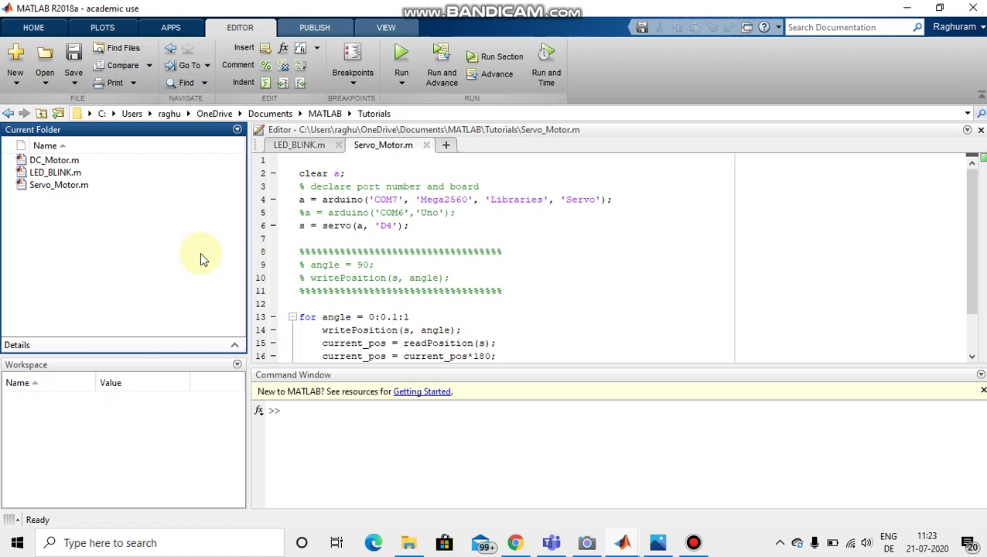
Close Servo_Motor.m, then highlight LED_BLINK's setup lines 1–5 and its while loop (lines 7–16).
left_click(428, 147)
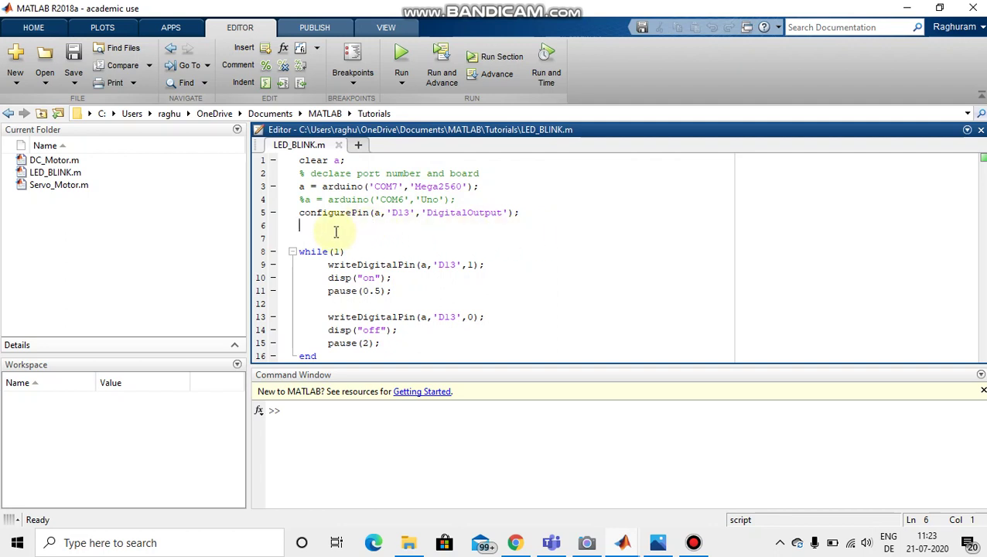
left_click_drag(336, 232, 297, 160)
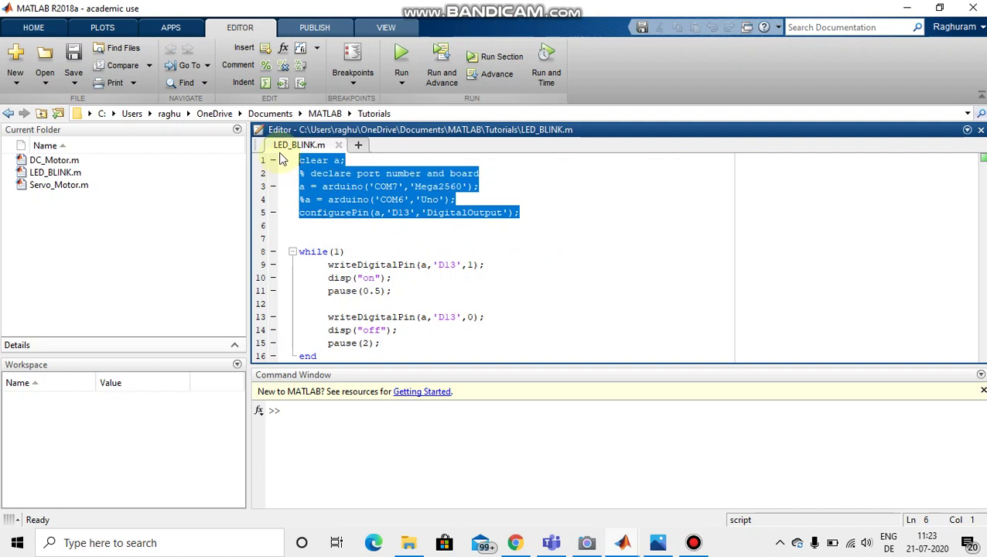
left_click(308, 236)
left_click_drag(300, 236, 346, 371)
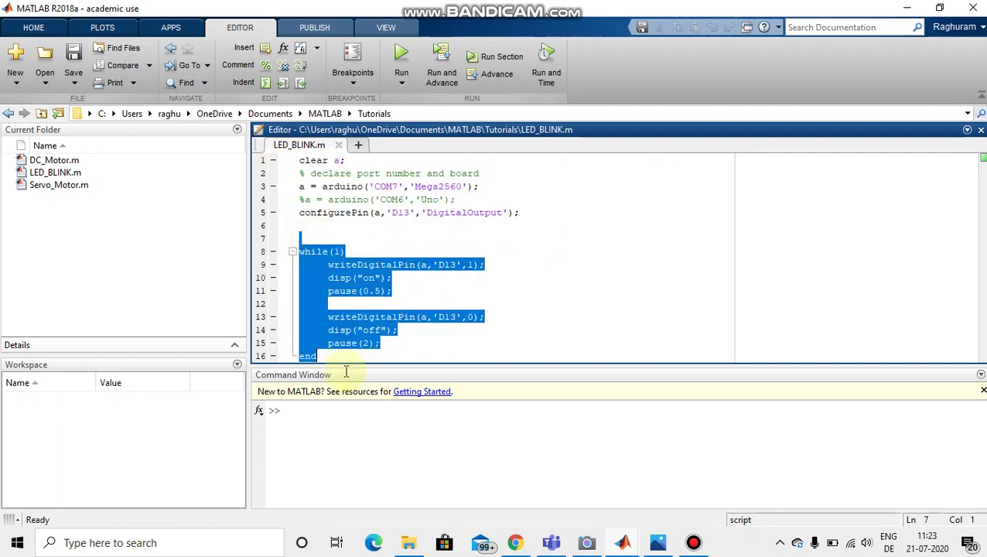
left_click(321, 234)
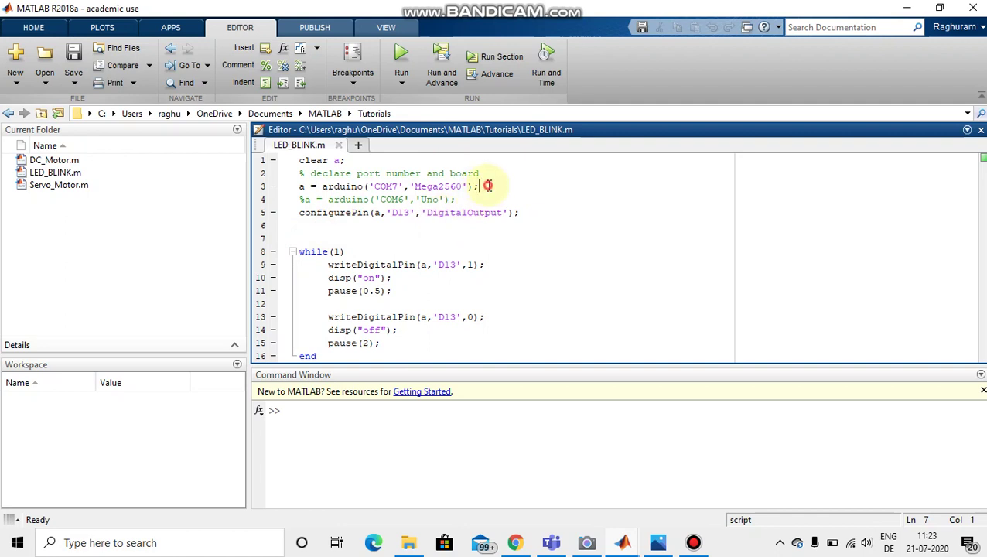
left_click_drag(480, 186, 298, 189)
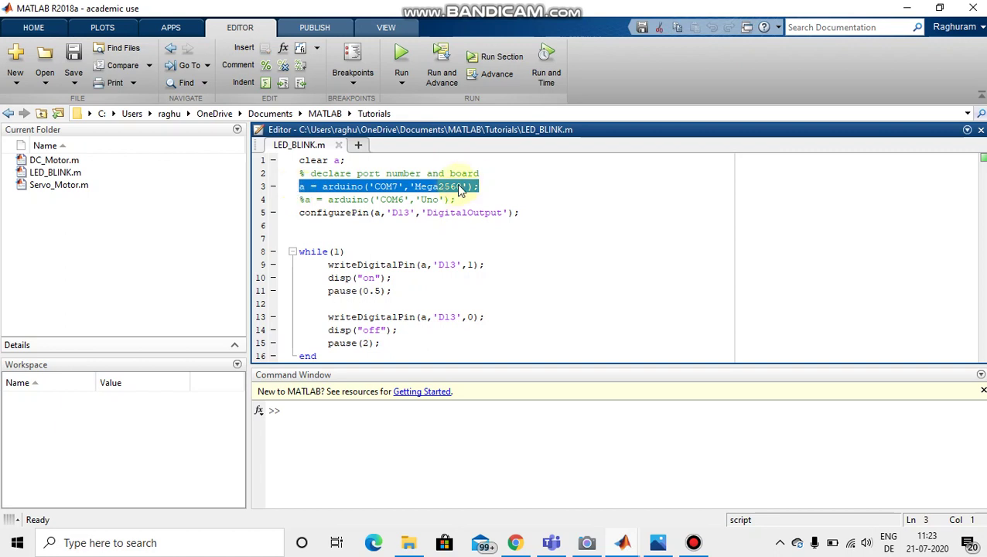
left_click(489, 188)
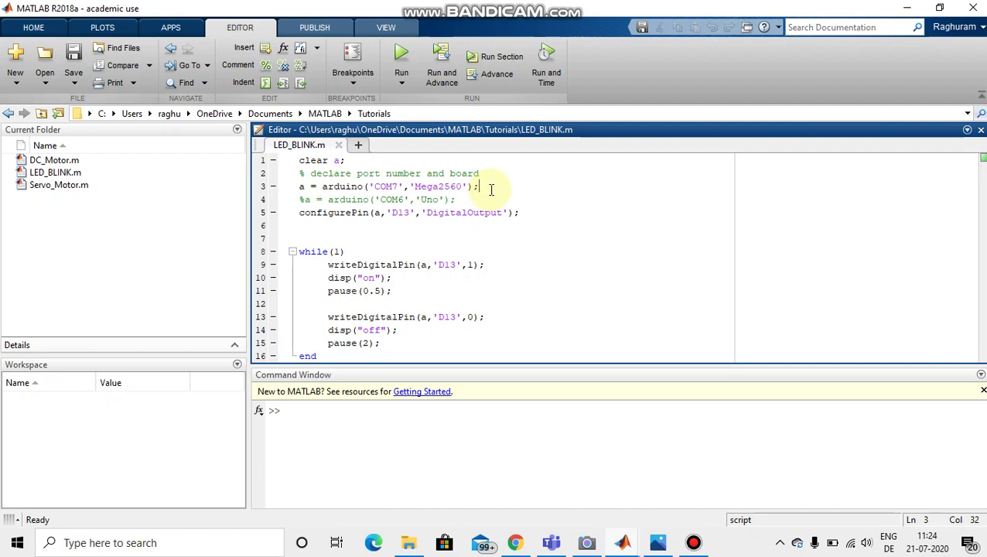
left_click_drag(457, 199, 294, 200)
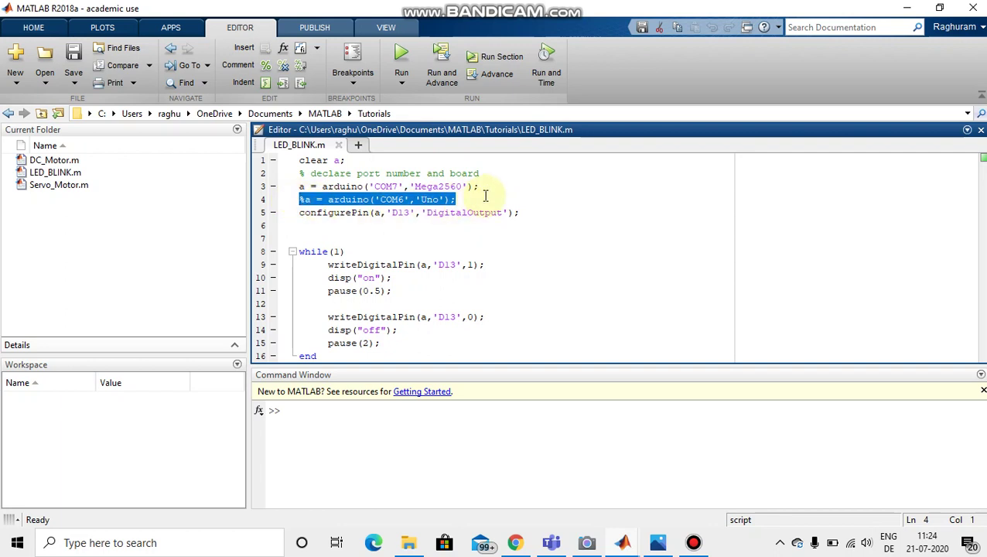
left_click(465, 201)
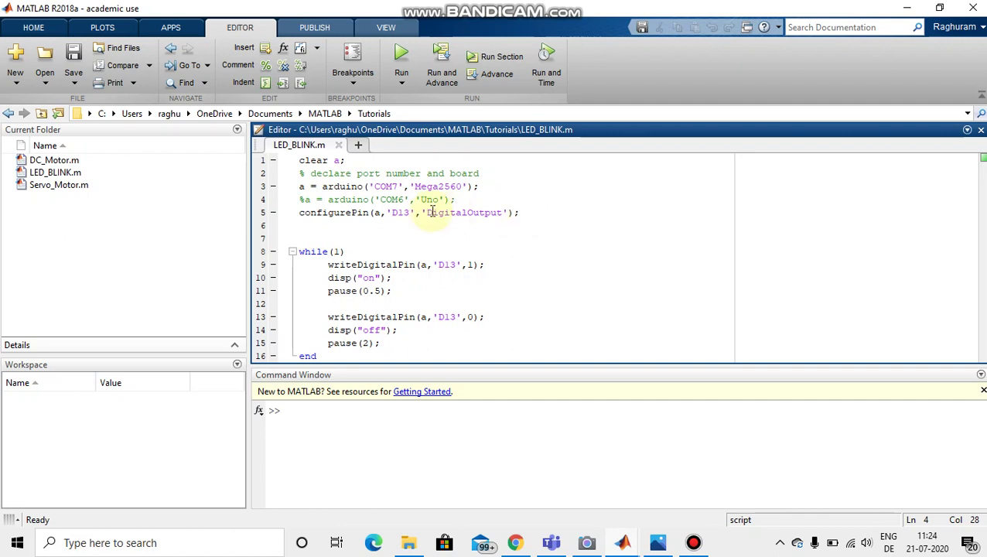
left_click_drag(299, 213, 533, 213)
left_click(531, 214)
double_click(400, 213)
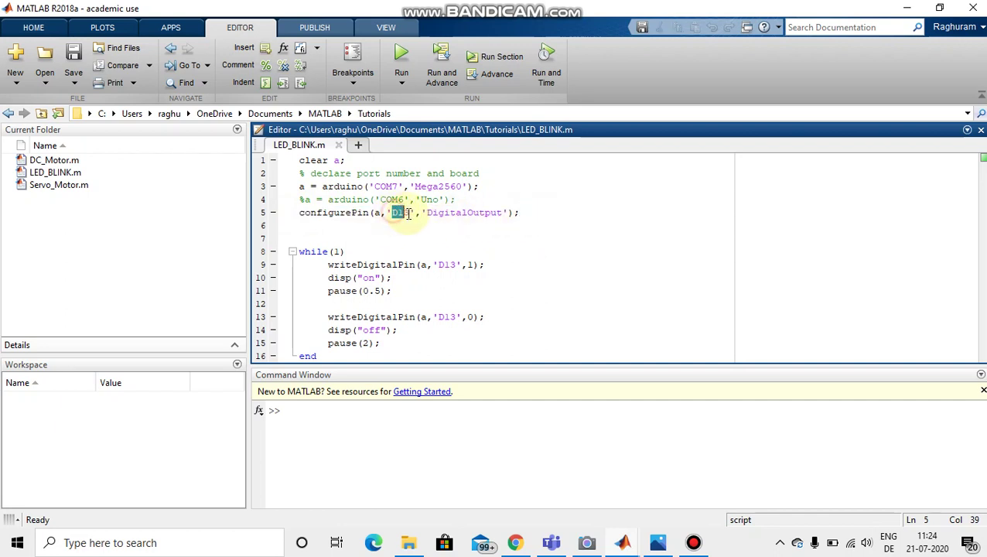
left_click(435, 226)
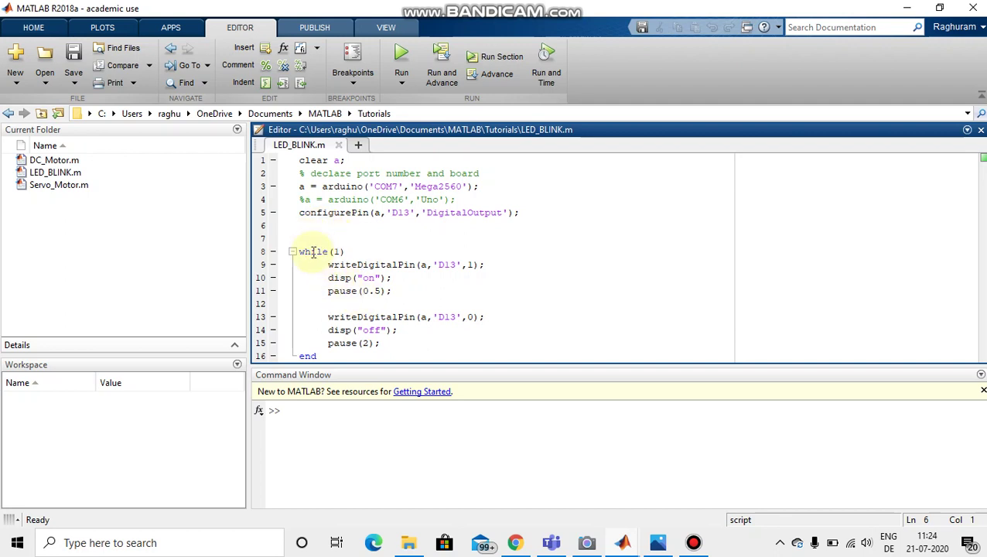
mouse_move(300, 238)
left_mouse_down()
mouse_move(358, 335)
mouse_move(358, 356)
left_mouse_up()
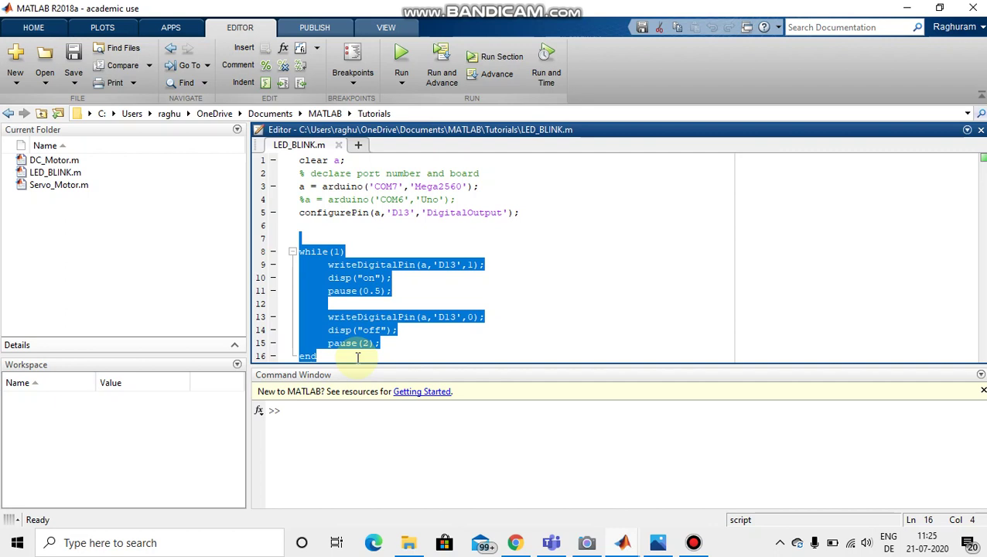
left_click(354, 252)
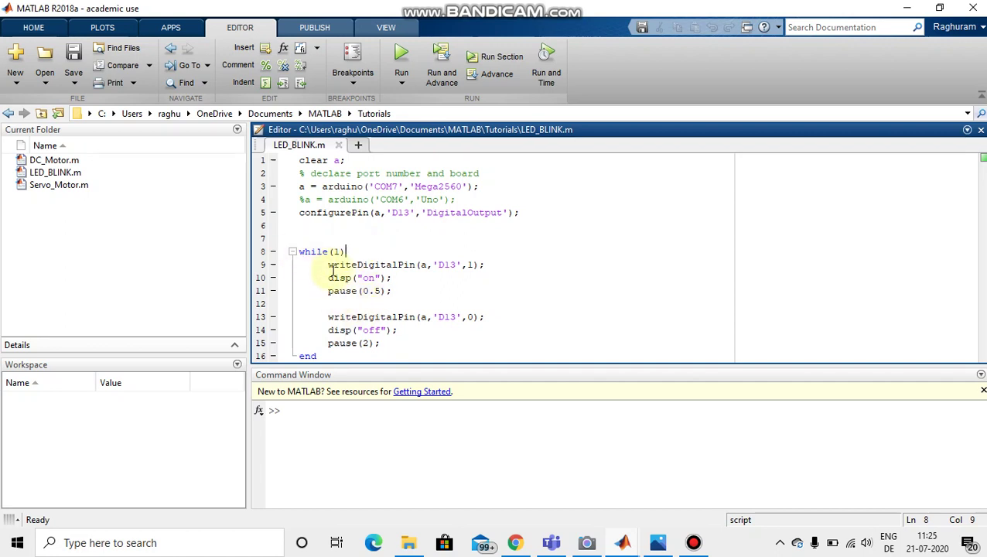
left_click_drag(326, 264, 488, 266)
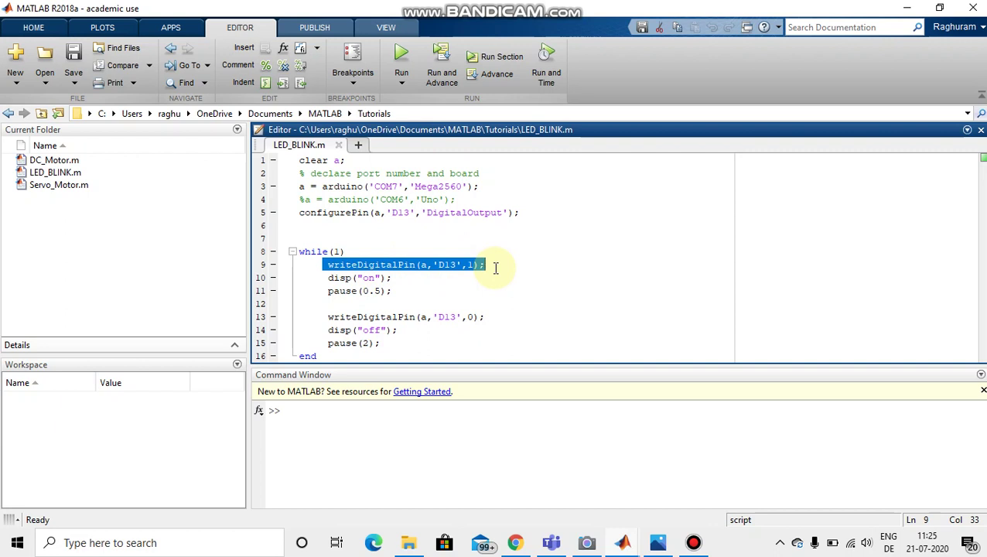
left_click(496, 268)
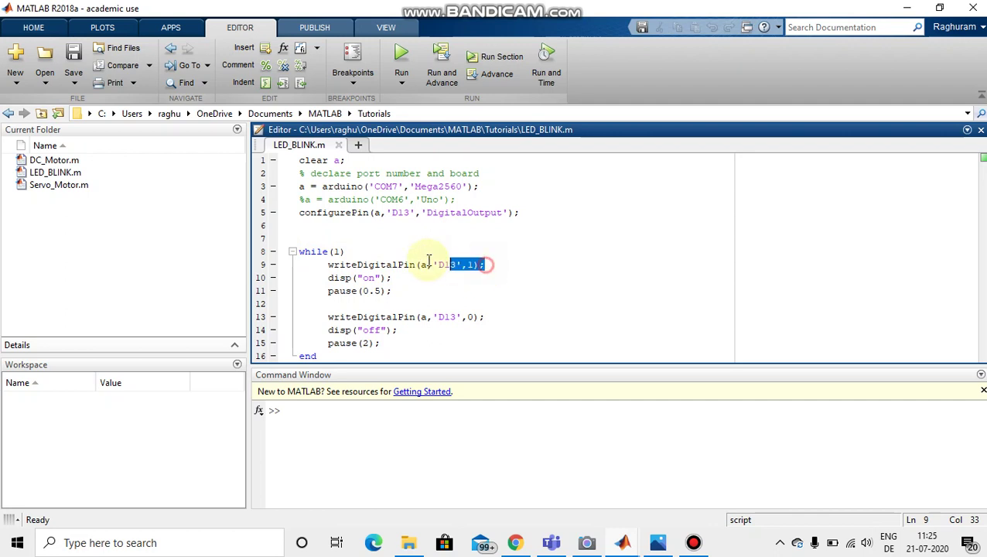
left_click_drag(486, 264, 323, 263)
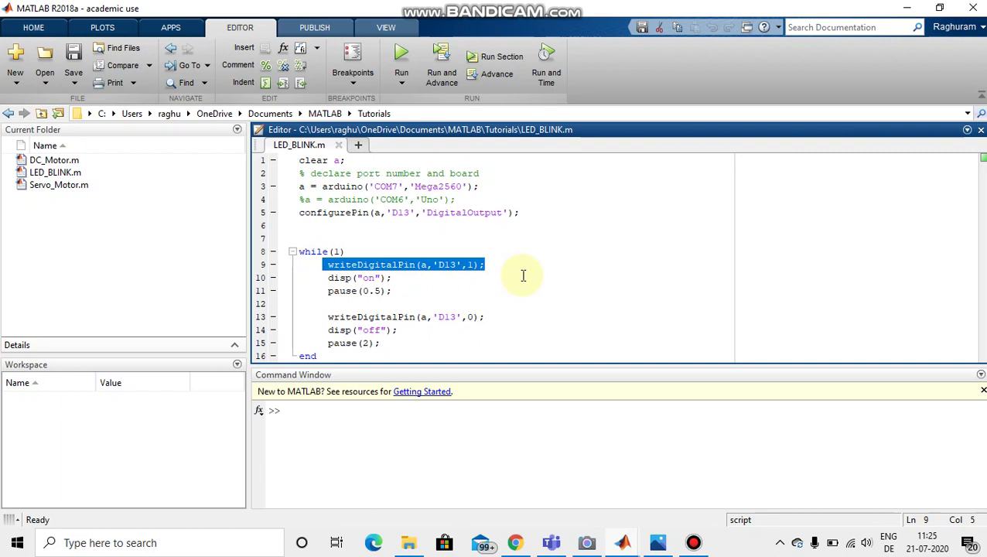
left_click(395, 279)
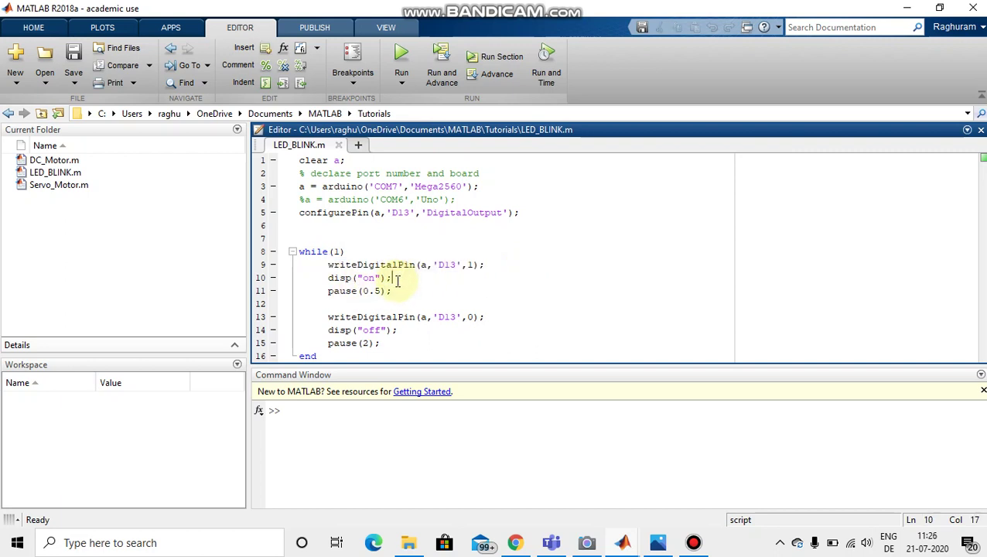
left_click_drag(396, 279, 323, 278)
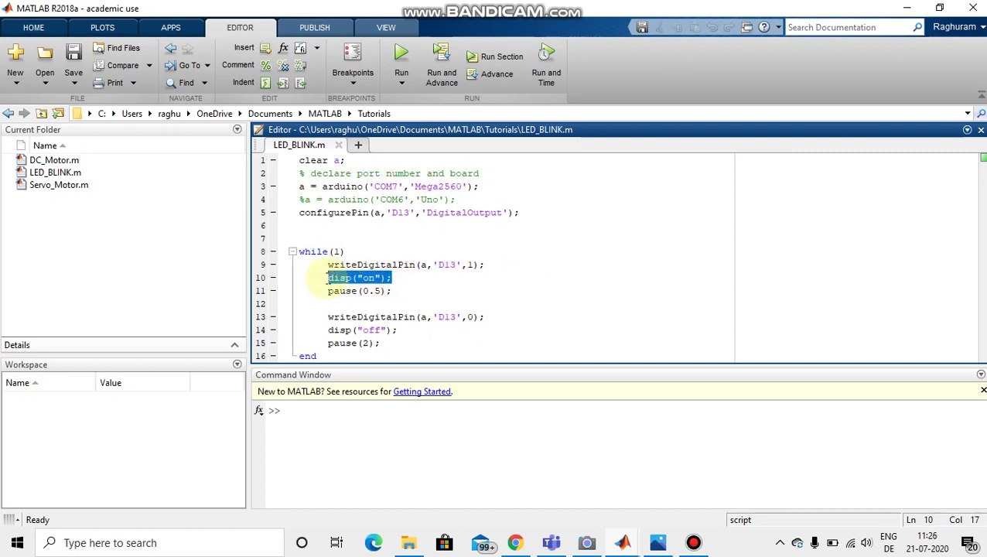
left_click(400, 291)
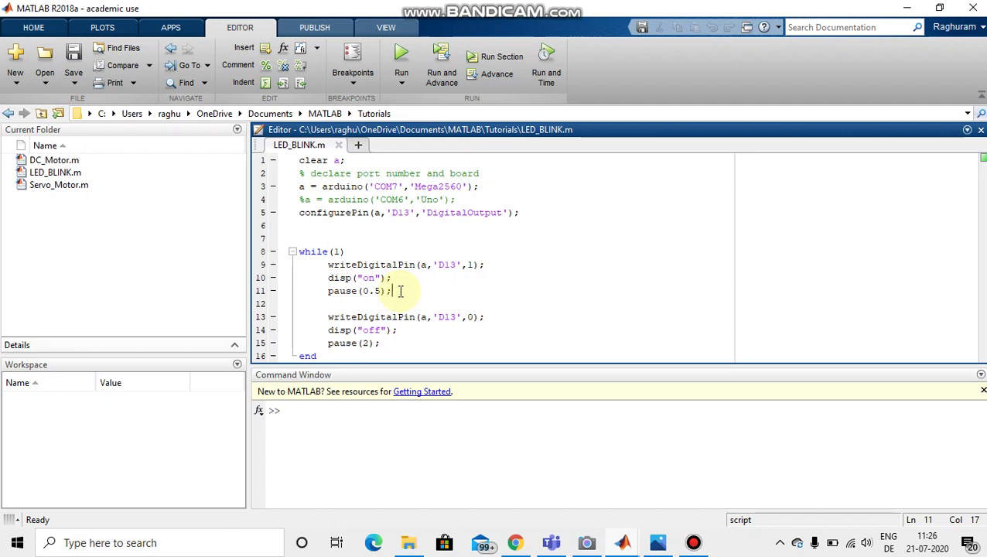
left_click_drag(328, 291, 412, 290)
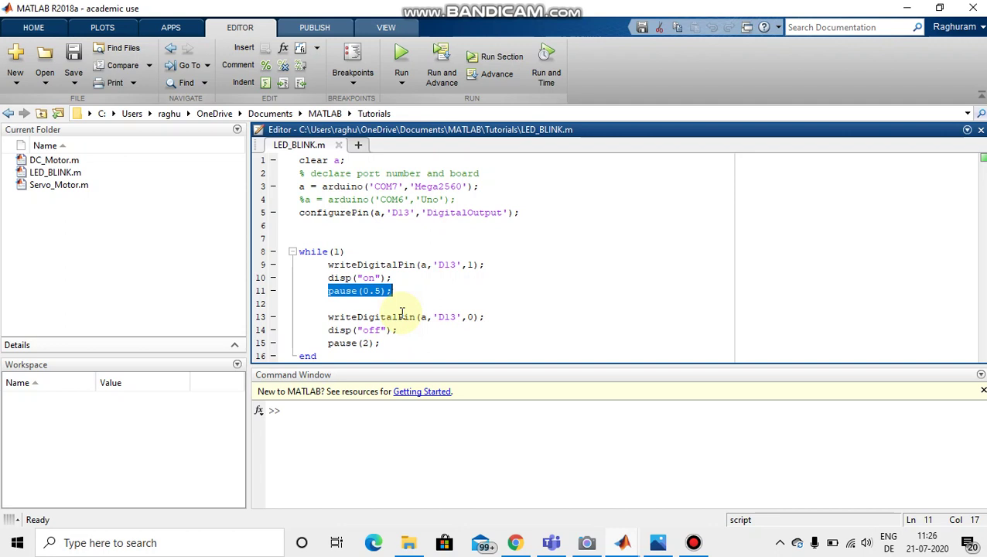
left_click(395, 290)
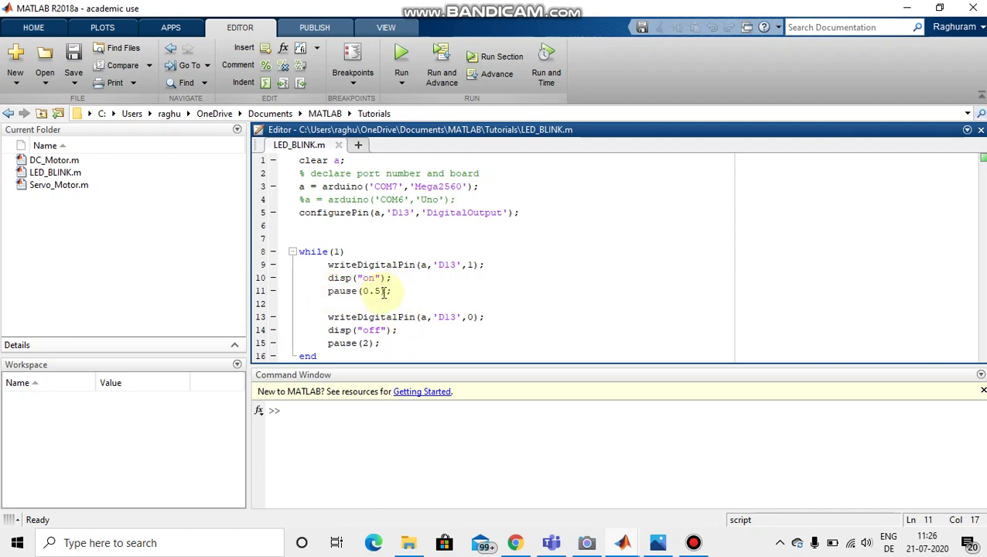
left_click_drag(328, 317, 491, 315)
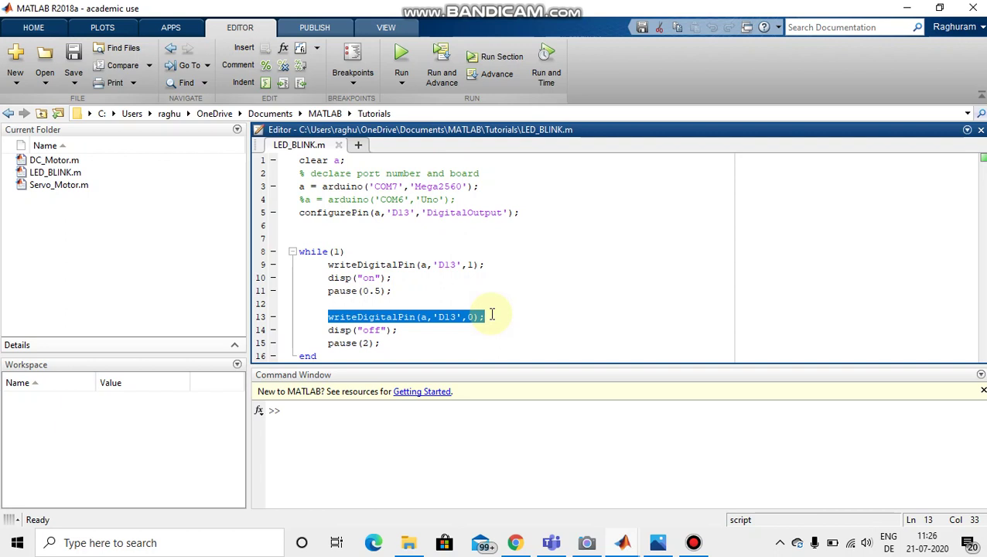
left_click(325, 330)
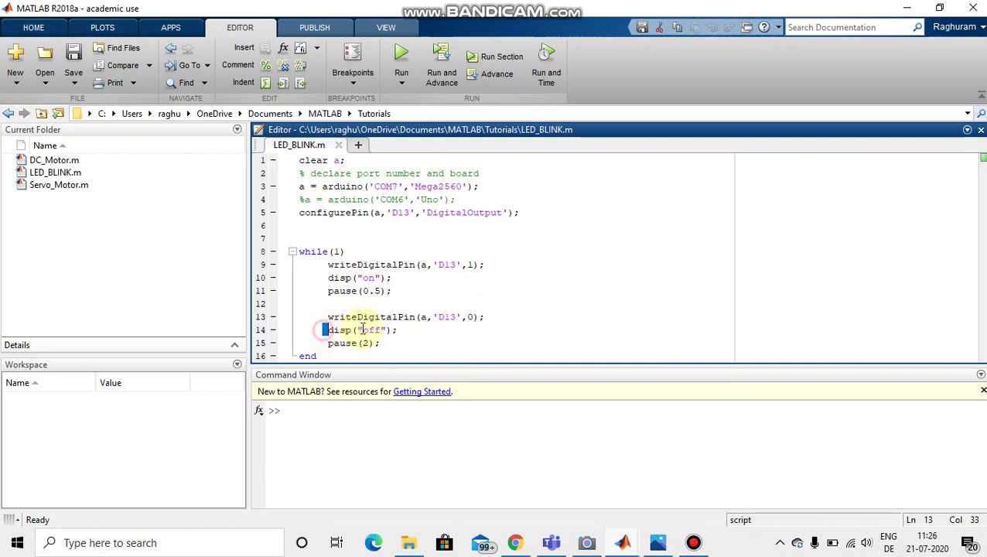
left_click_drag(364, 329, 410, 331)
left_click(410, 330)
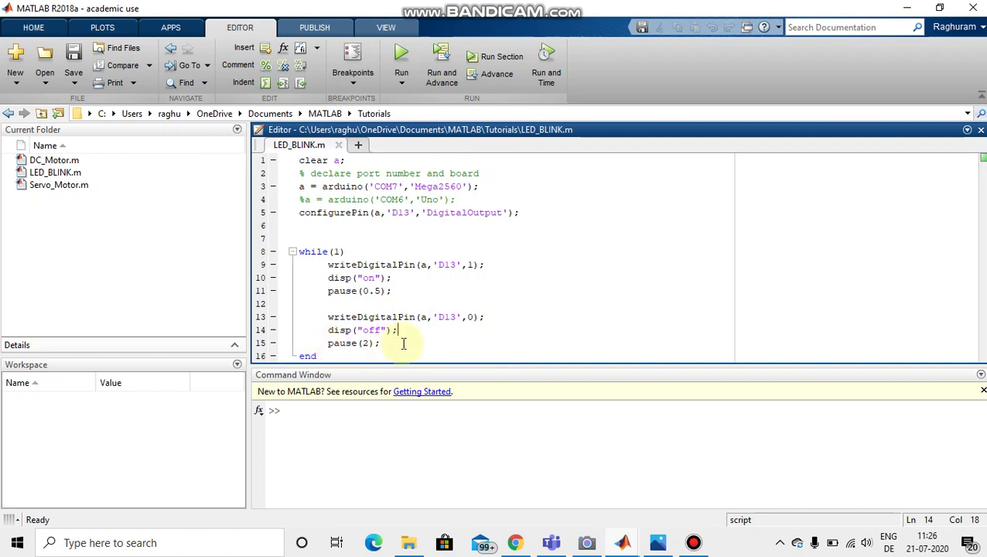
double_click(398, 304)
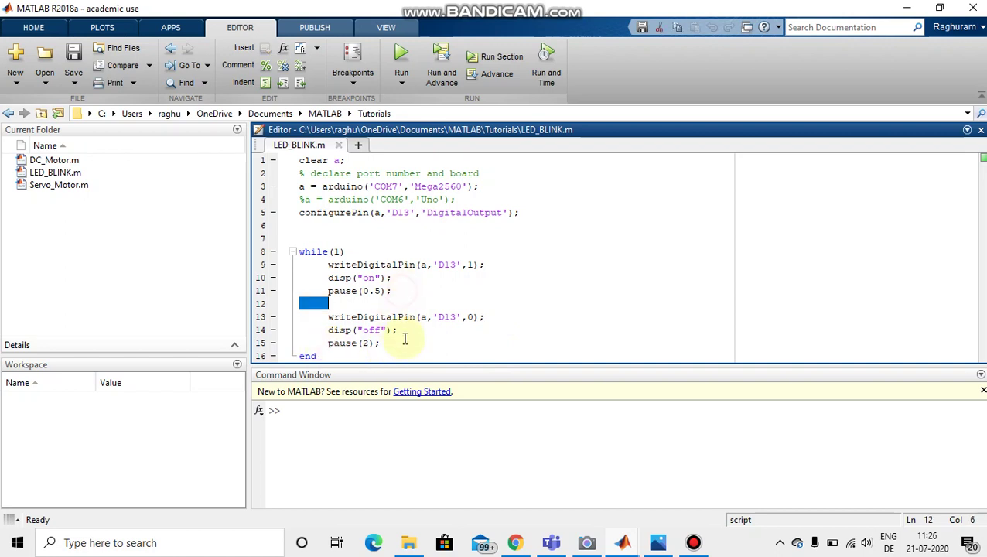
left_click(391, 342)
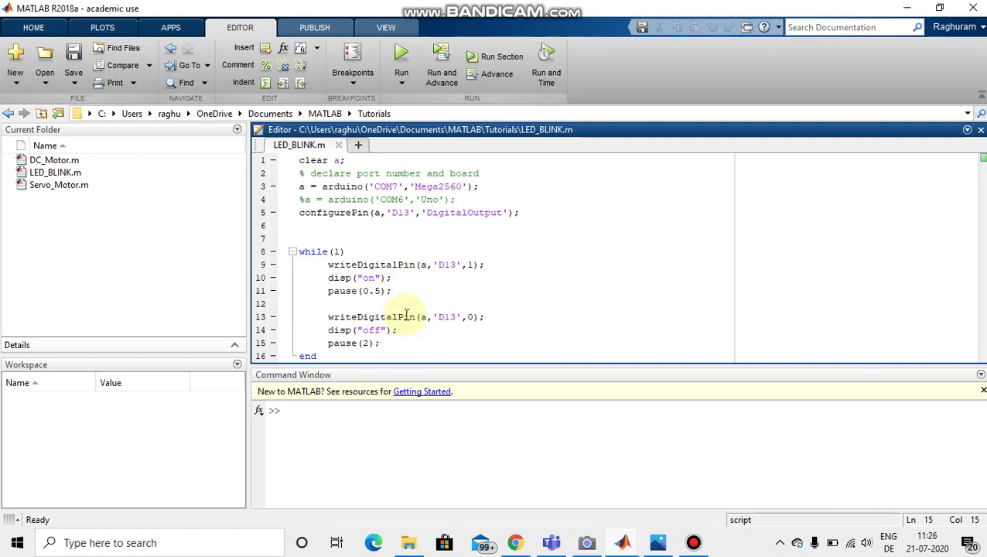
left_click(414, 294)
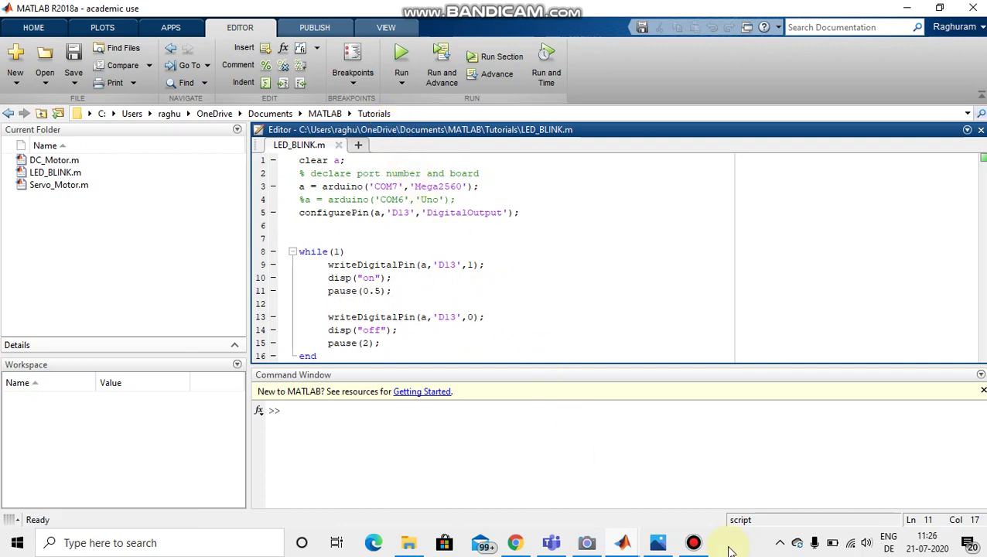
left_click(693, 542)
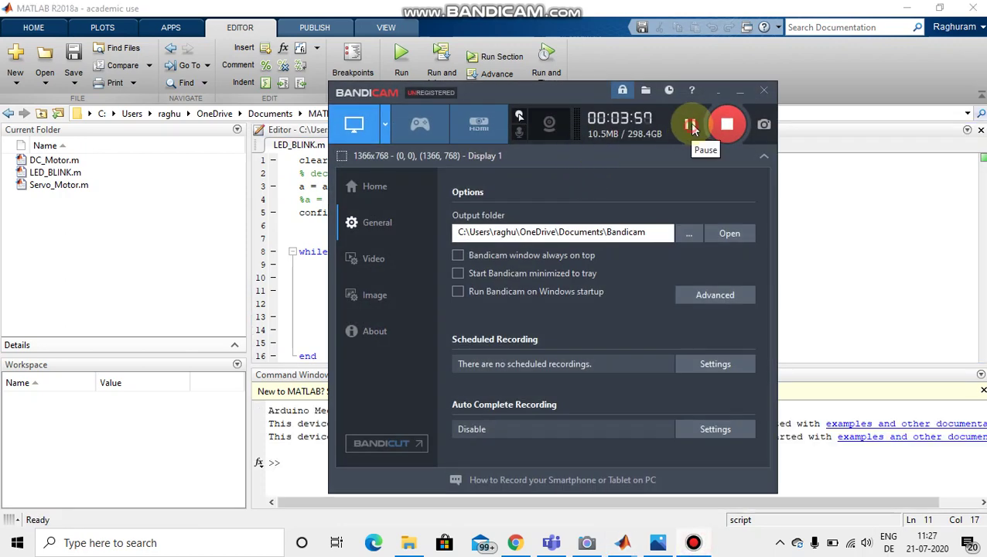
left_click(741, 94)
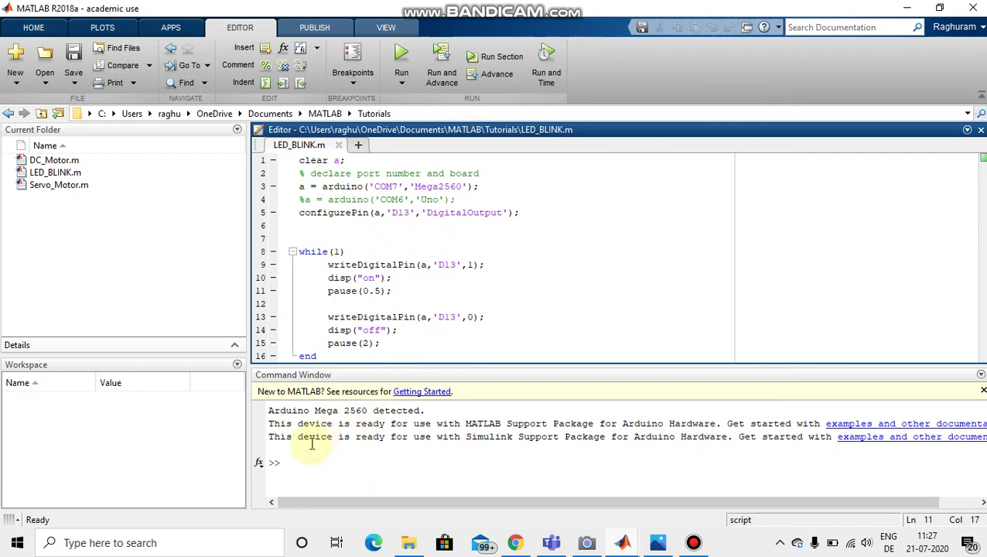
left_click_drag(291, 448, 269, 411)
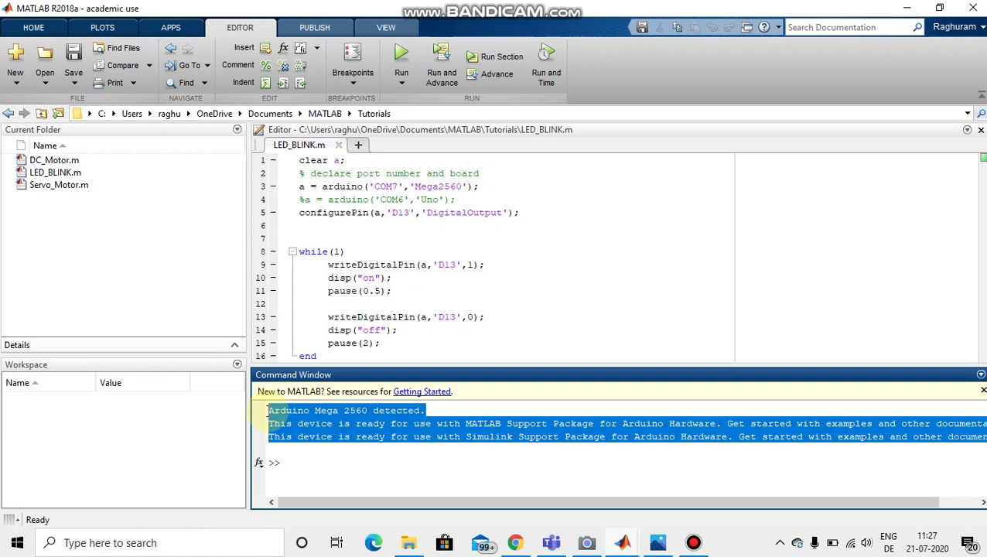
left_click(308, 431)
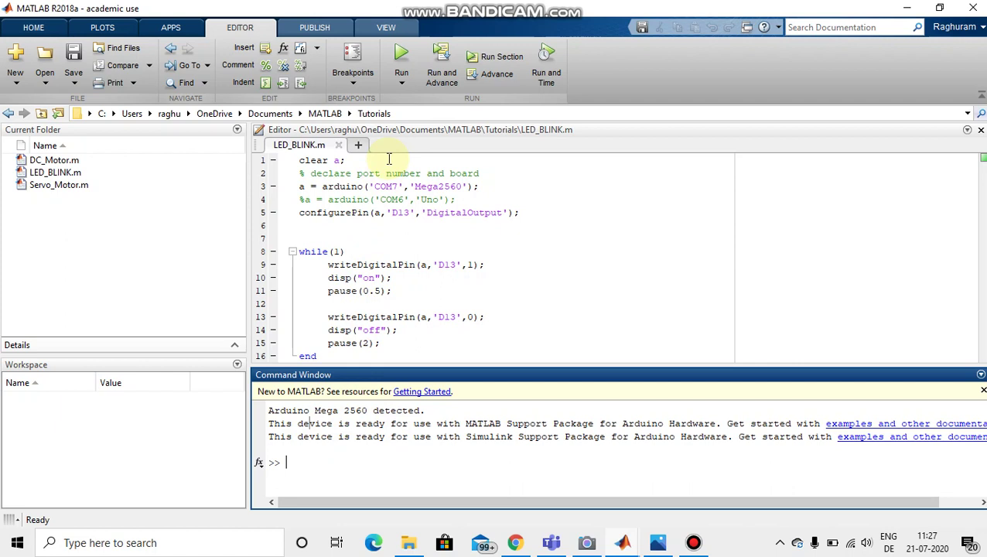
Run LED_BLINK and enlarge the Command Window to watch the alternating on/off output.
left_click(400, 53)
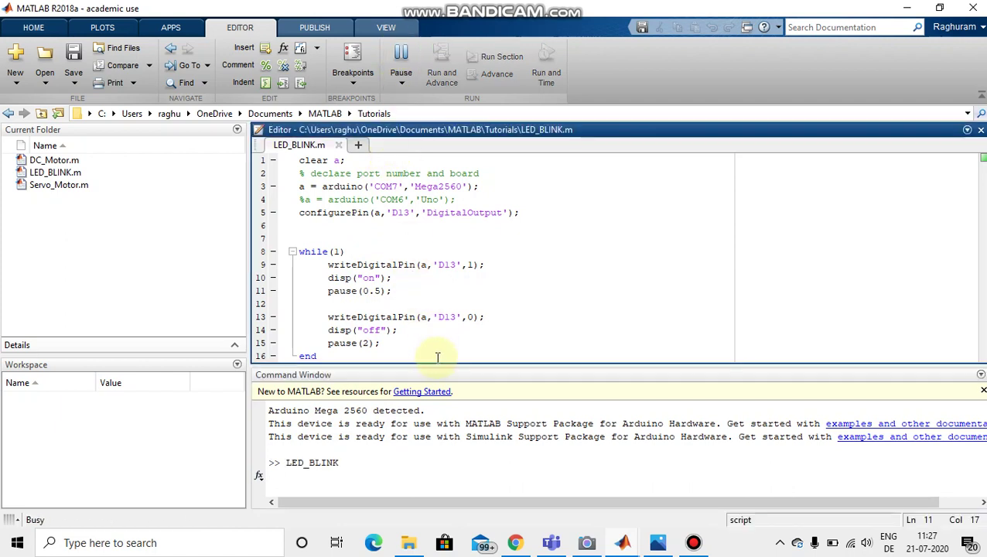
left_click_drag(436, 365, 434, 268)
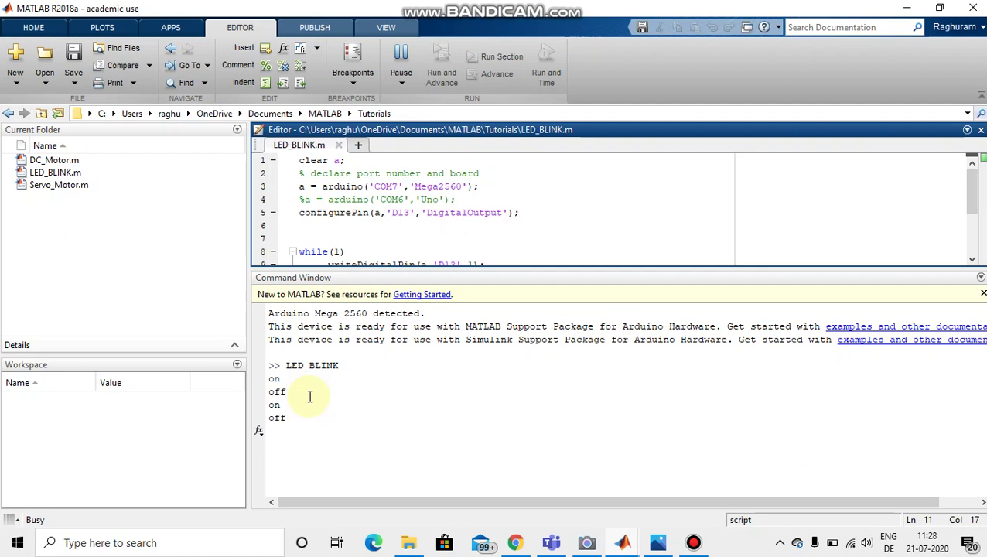
left_click(287, 418)
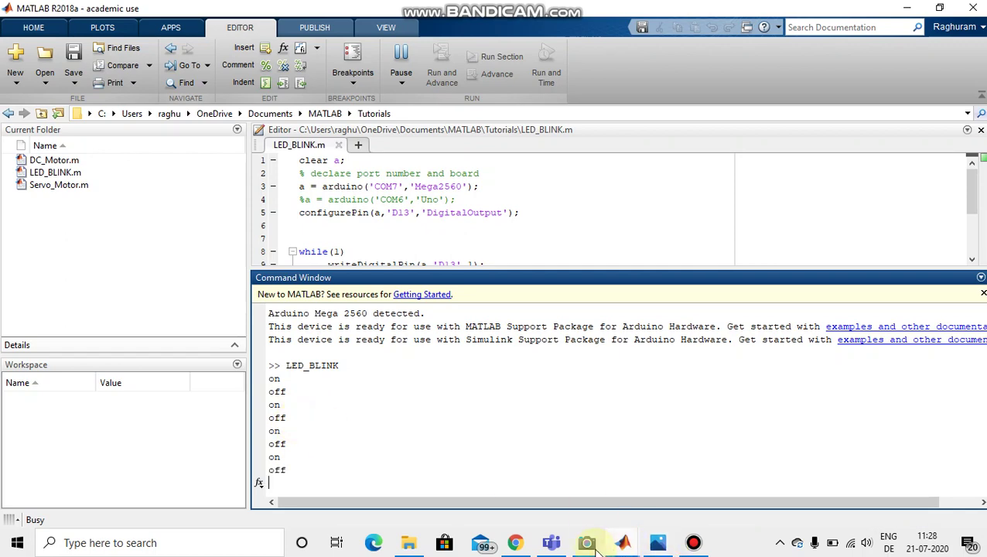
left_click(587, 544)
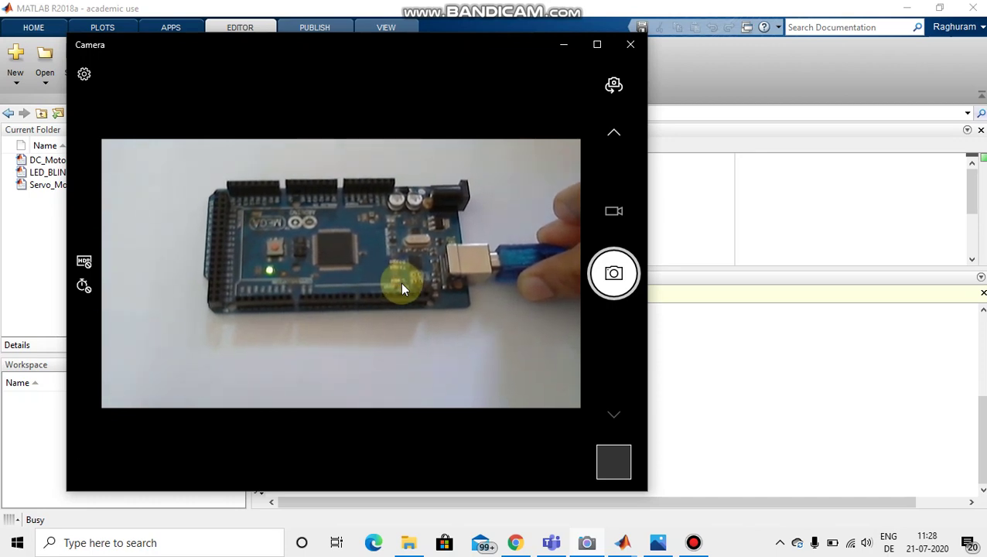
left_click(563, 51)
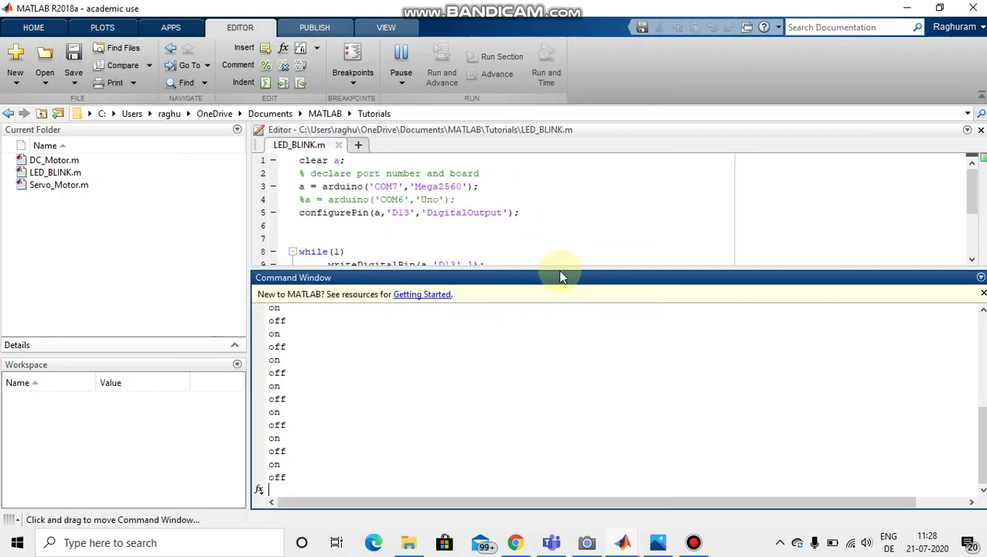
Pause the running LED_BLINK script and quit debugging.
left_click_drag(563, 273, 562, 378)
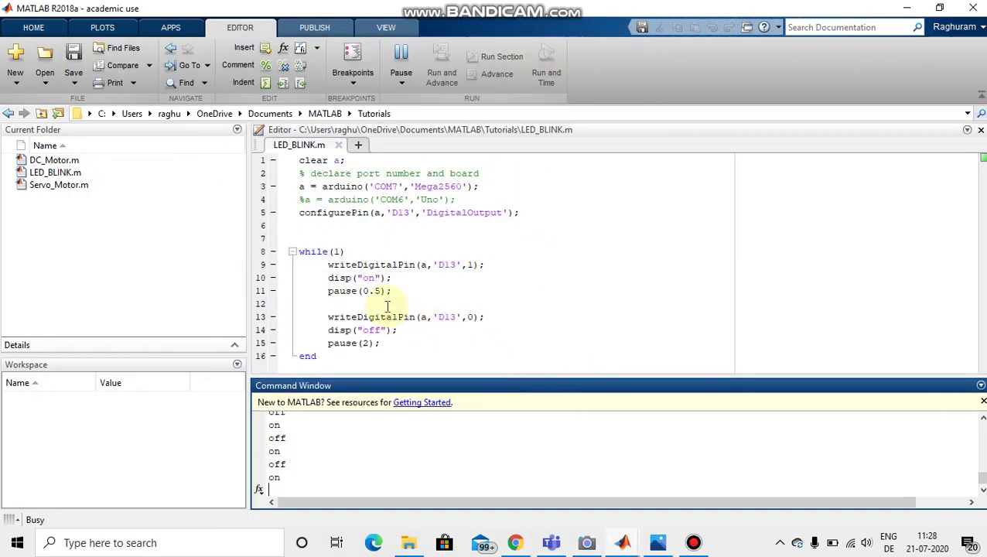
left_click(407, 58)
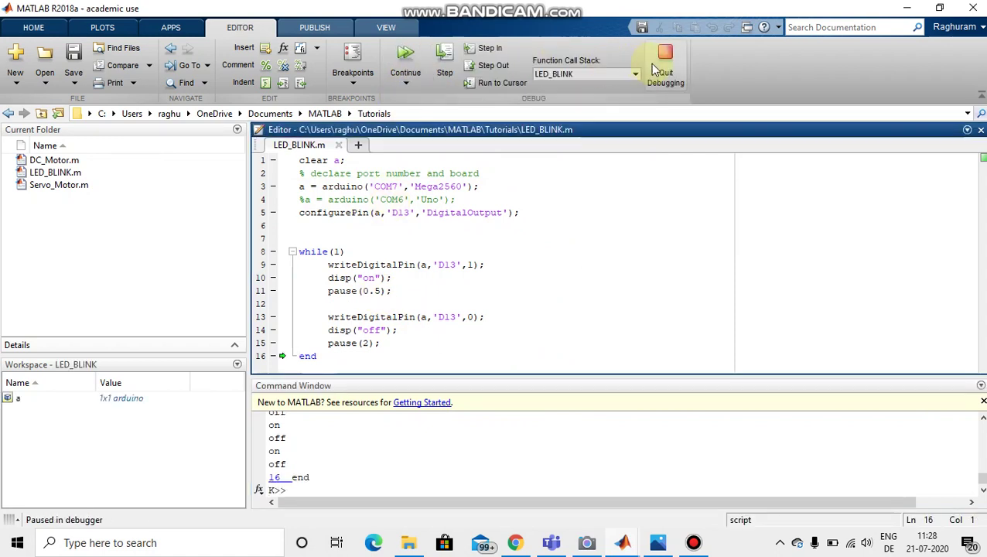
left_click(654, 68)
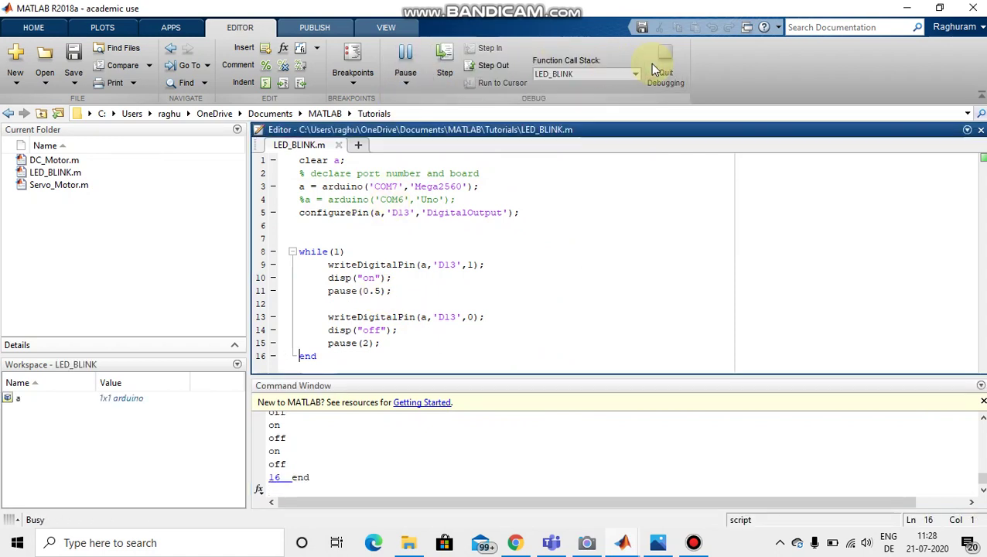
Set the on-phase pause to 2 seconds and the off-phase pause to 1 second.
left_click(380, 291)
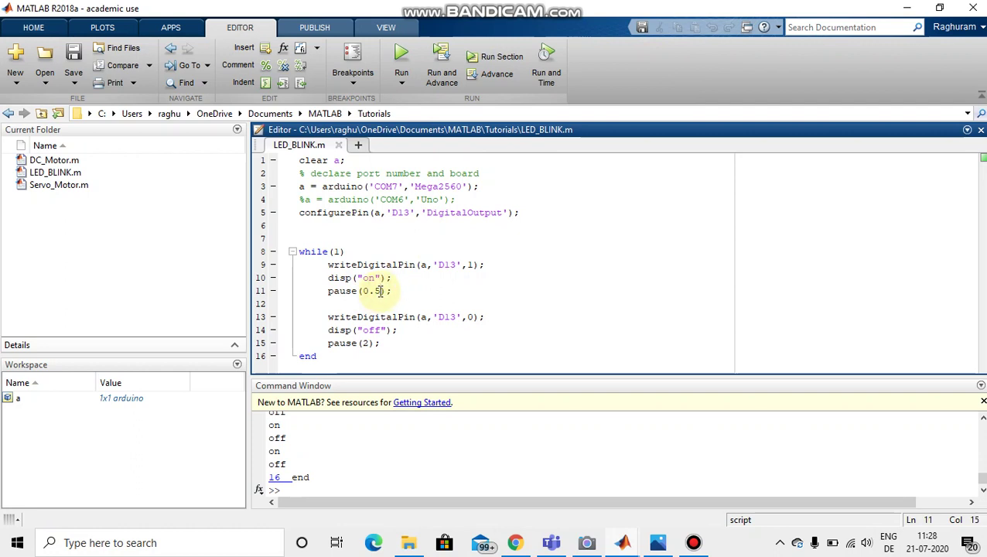
key("BackSpace")
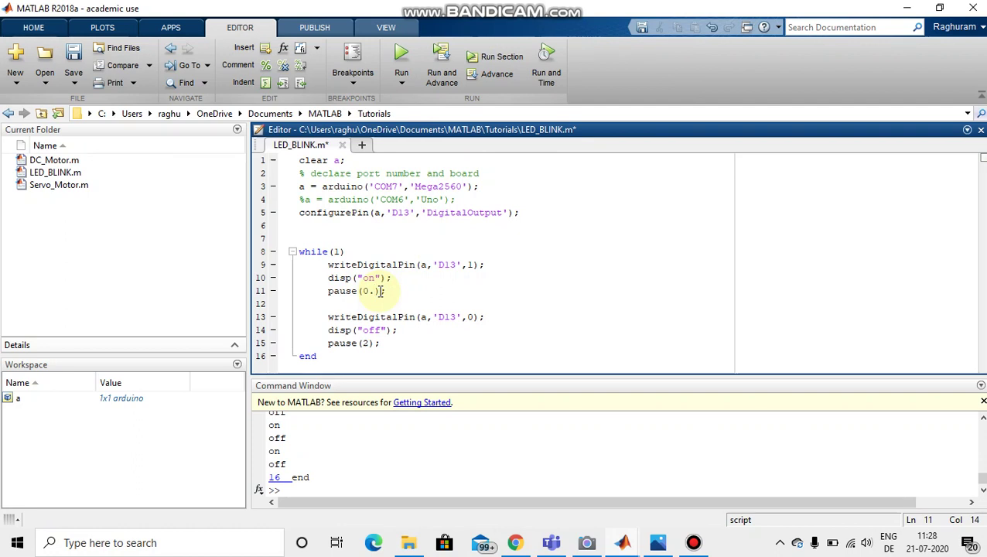
key("BackSpace")
type("1")
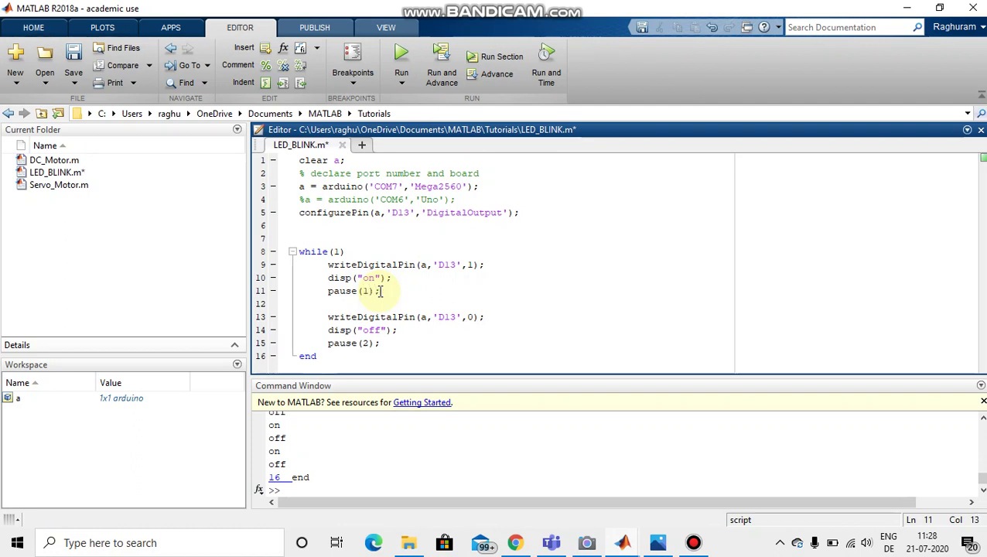
key("BackSpace")
type("2")
key("Down")
key("Down")
key("BackSpace")
left_click_drag(381, 291, 381, 277)
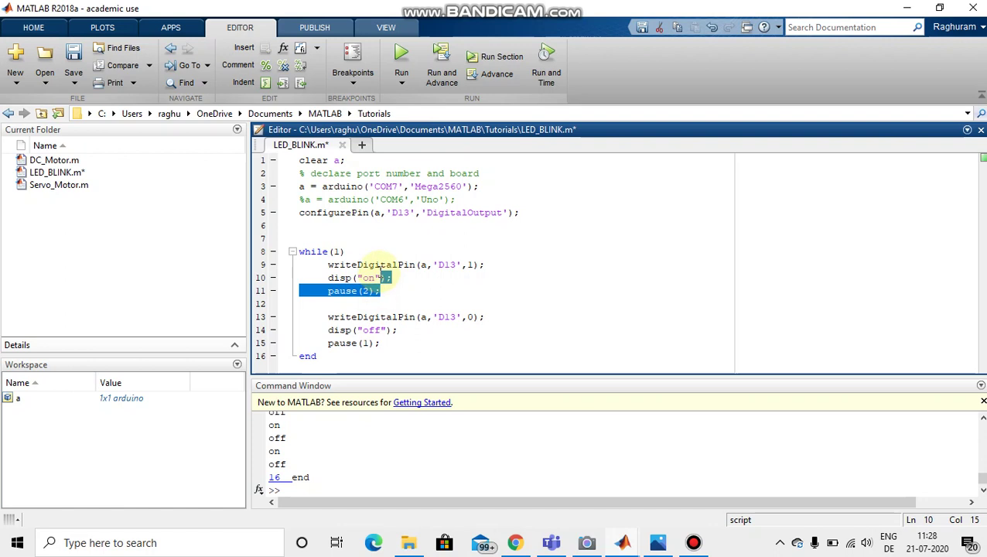
left_click(380, 274)
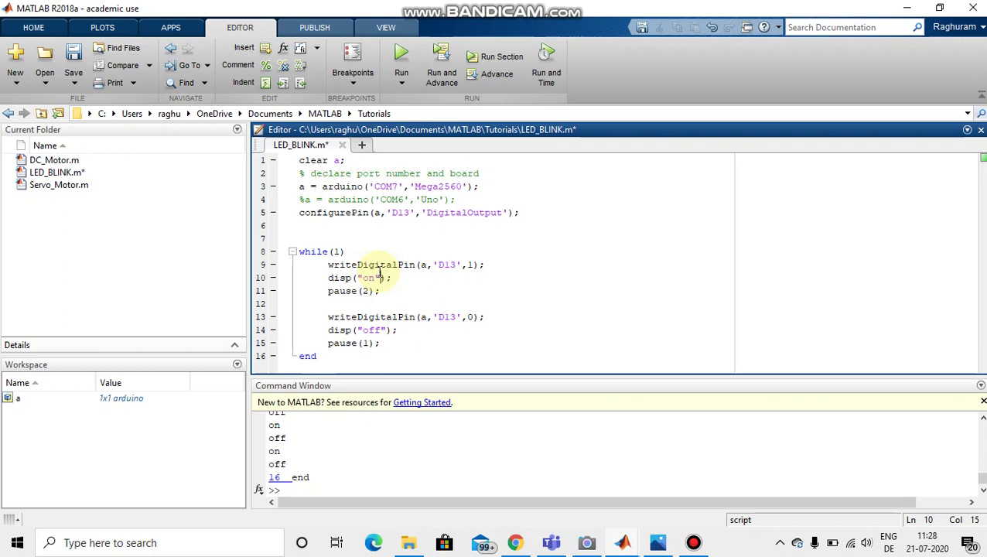
Save and rerun LED_BLINK with the new timings, then open the Windows Camera app.
left_click(400, 58)
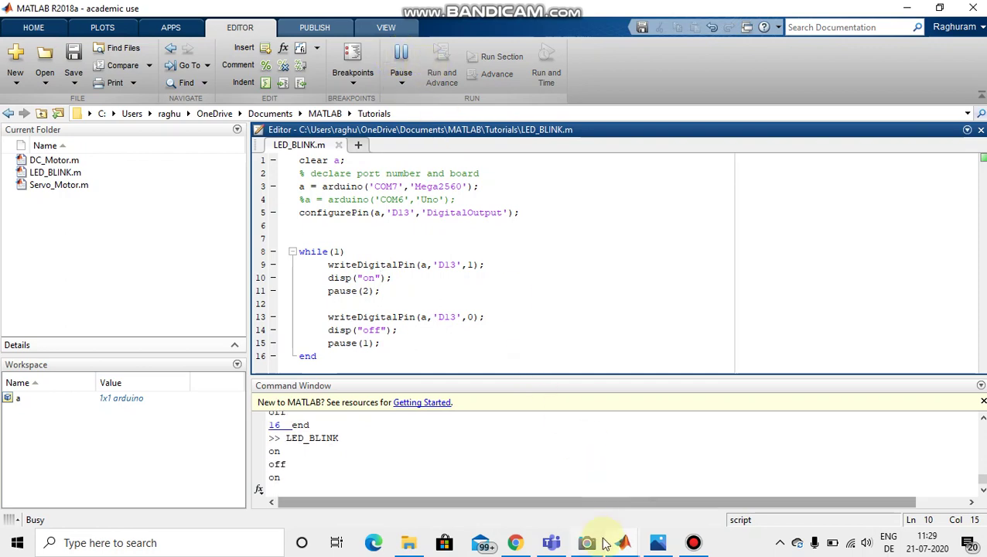
left_click(588, 543)
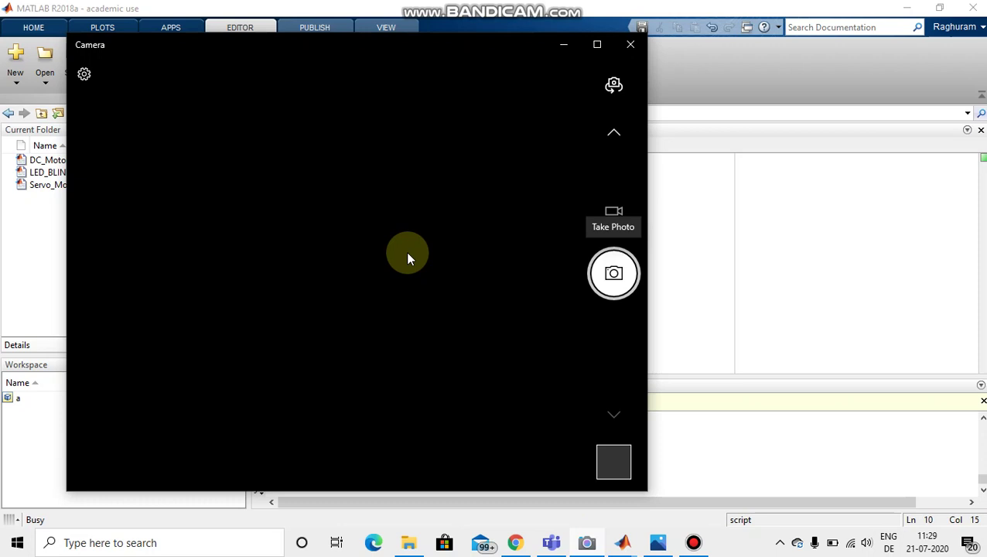